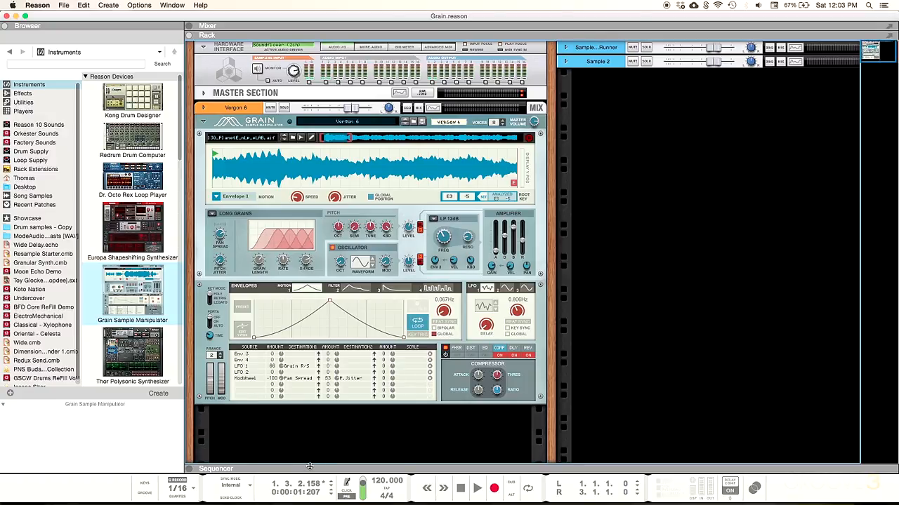
- Expand the sequencer over the rack and play the FP_RhodeRunner clip from the start of the song
{"action": "left_click_drag", "start_coordinate": [308, 465], "coordinate": [358, 45]}
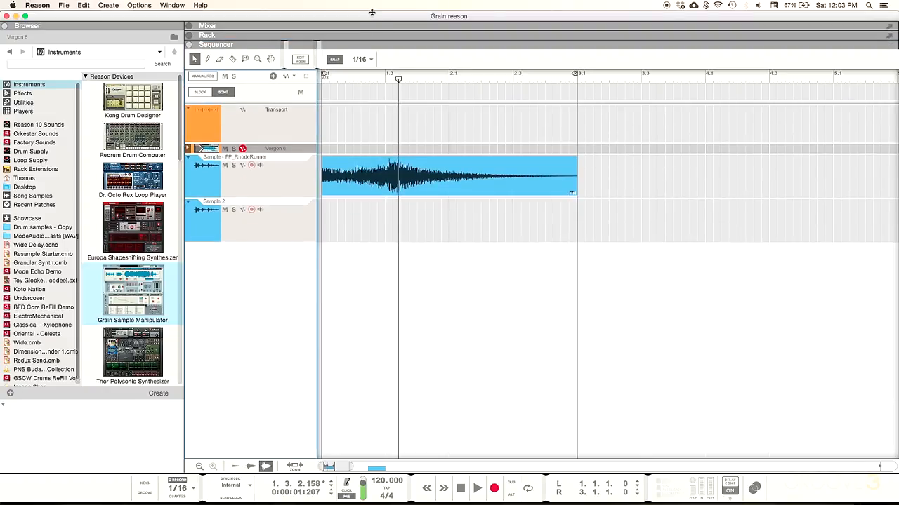
{"action": "left_click", "coordinate": [380, 186]}
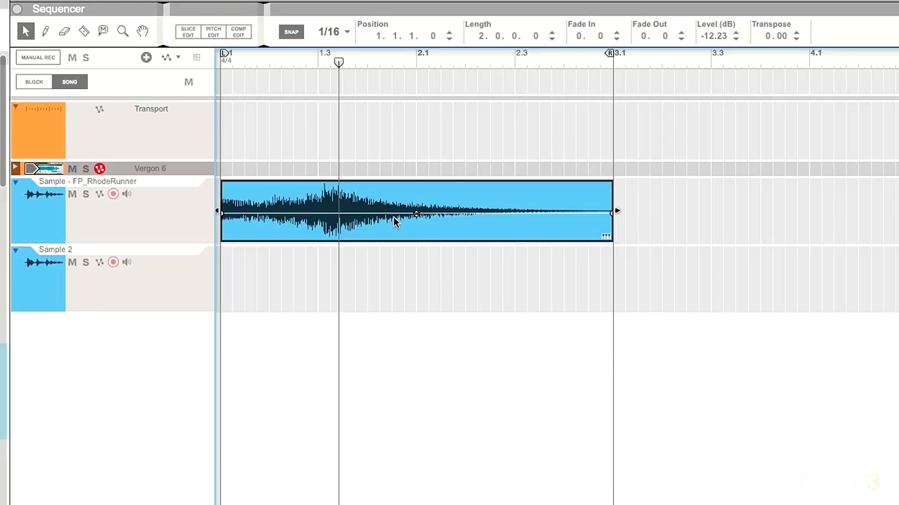
{"action": "left_click", "coordinate": [371, 63]}
{"action": "key", "text": "Home"}
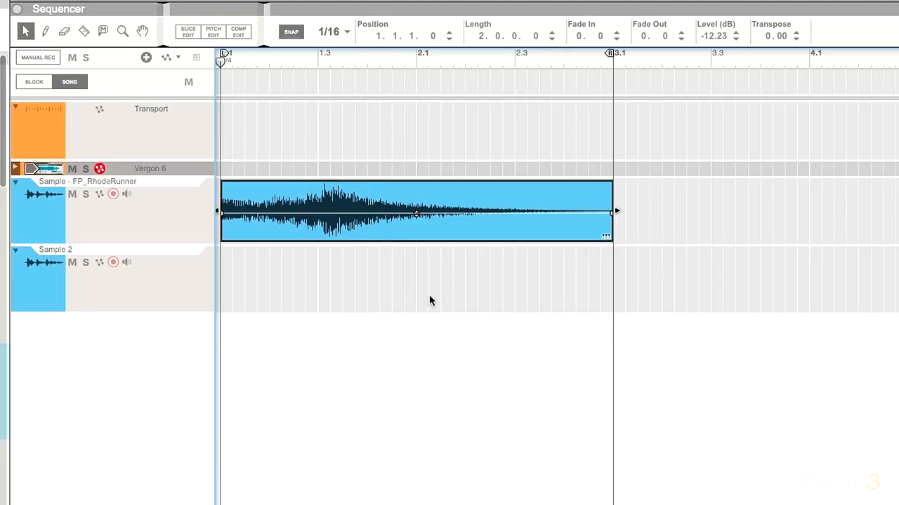
{"action": "key", "text": "space"}
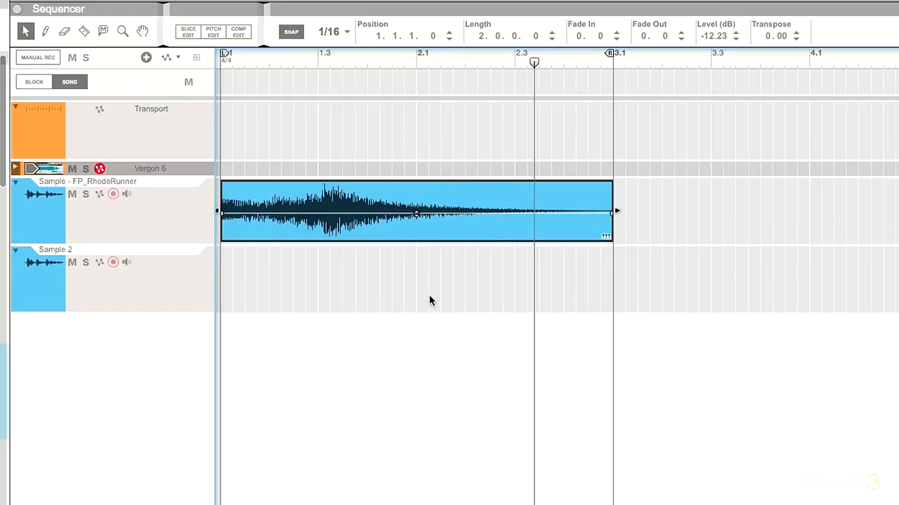
{"action": "left_click", "coordinate": [430, 296]}
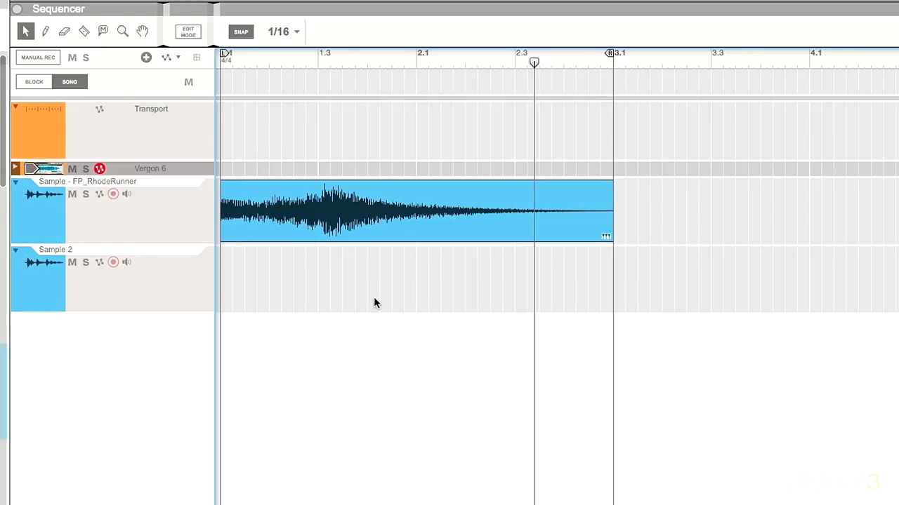
- Set the snap to 1/8 and split the FP_RhodeRunner clip with the Razor tool at every eighth note along its full length
{"action": "scroll", "coordinate": [373, 296], "scroll_direction": "up", "scroll_amount": 5}
{"action": "left_click", "coordinate": [278, 32]}
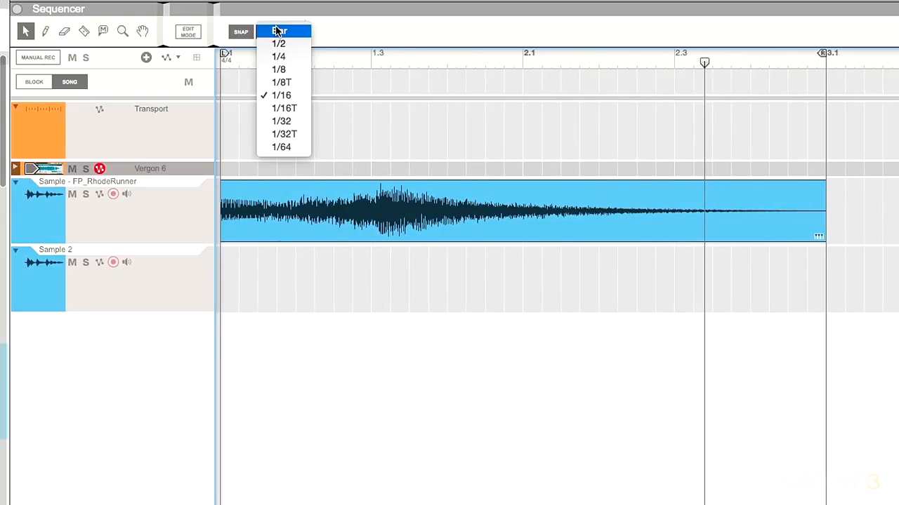
{"action": "left_click", "coordinate": [281, 68]}
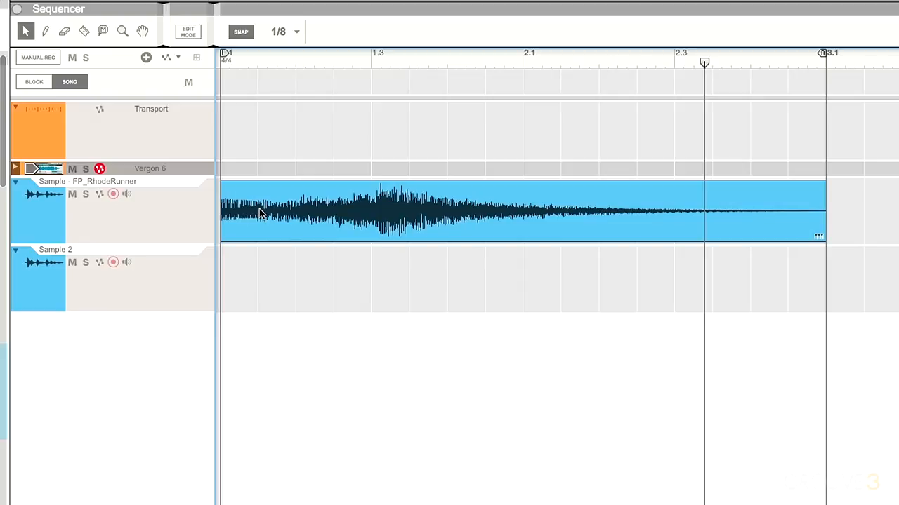
{"action": "key", "text": "s"}
{"action": "left_click", "coordinate": [258, 200]}
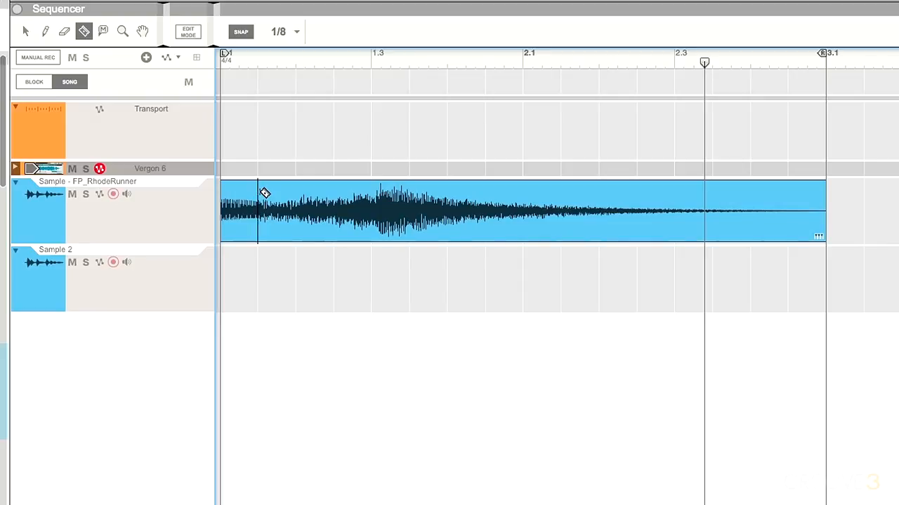
{"action": "left_click", "coordinate": [296, 202]}
{"action": "left_click", "coordinate": [331, 204]}
{"action": "left_click", "coordinate": [371, 204]}
{"action": "left_click", "coordinate": [409, 204]}
{"action": "left_click", "coordinate": [447, 203]}
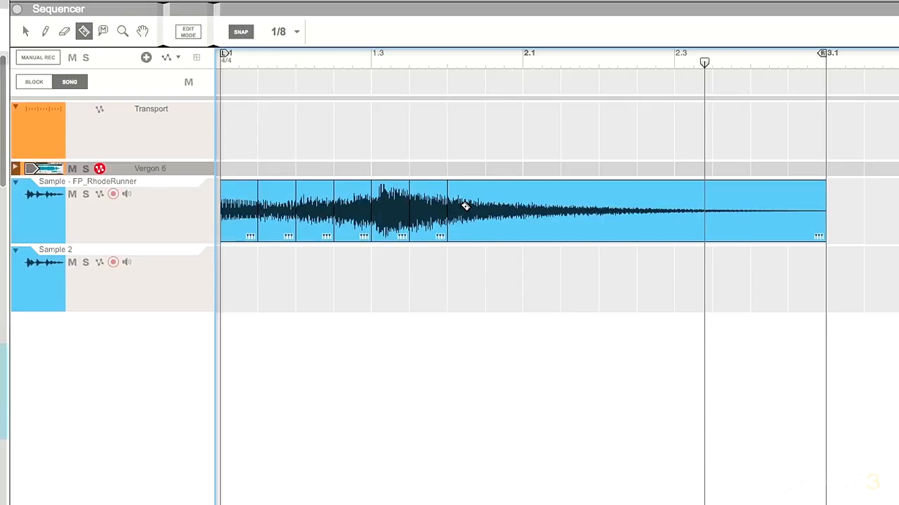
{"action": "left_click", "coordinate": [485, 204]}
{"action": "left_click", "coordinate": [523, 204]}
{"action": "left_click", "coordinate": [561, 204]}
{"action": "left_click", "coordinate": [598, 204]}
{"action": "left_click", "coordinate": [637, 205]}
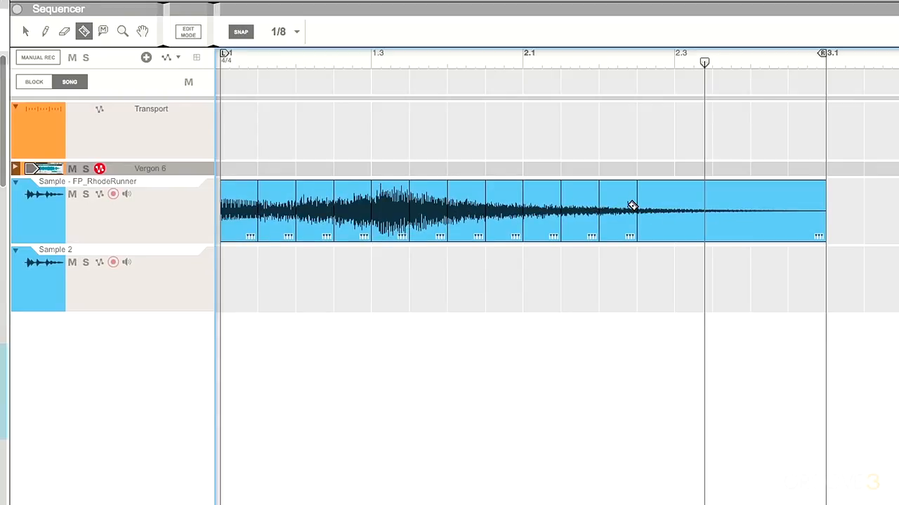
{"action": "left_click", "coordinate": [674, 206]}
{"action": "left_click", "coordinate": [713, 208]}
{"action": "left_click", "coordinate": [751, 211]}
{"action": "left_click", "coordinate": [786, 210]}
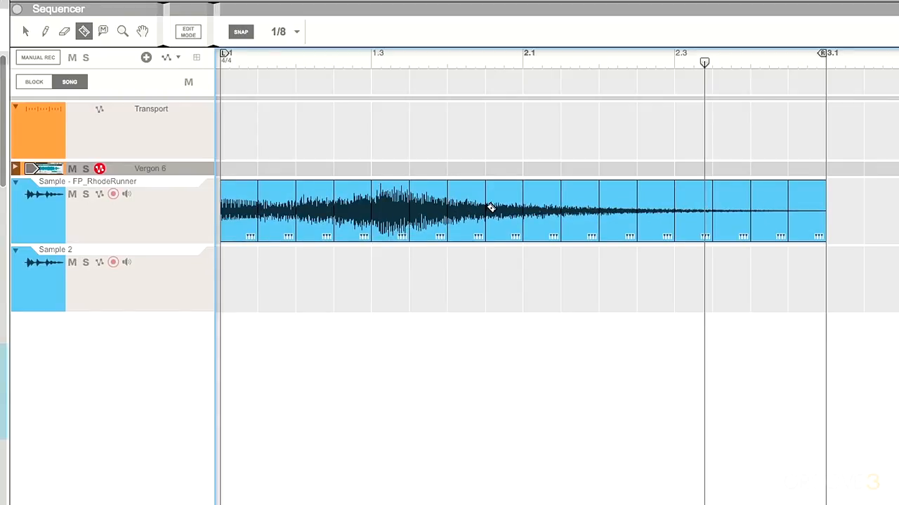
- Erase all slices of the FP_RhodeRunner clip from position 2.1 onward and return to the Selection tool
{"action": "key", "text": "e"}
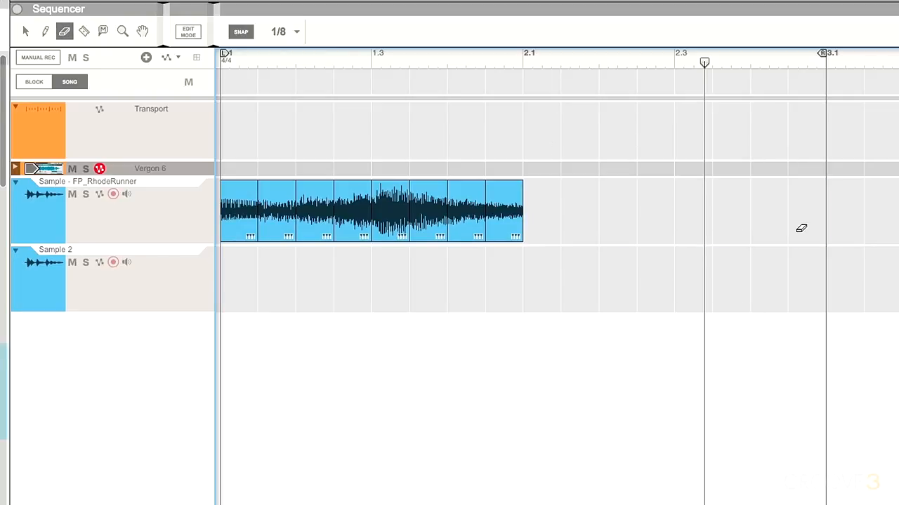
{"action": "left_click_drag", "start_coordinate": [545, 144], "coordinate": [800, 229]}
{"action": "key", "text": "q"}
- Spread the eight remaining slices along their track so that one starts on every beat, leaving eighth-note gaps between them
{"action": "left_click_drag", "start_coordinate": [533, 161], "coordinate": [302, 233]}
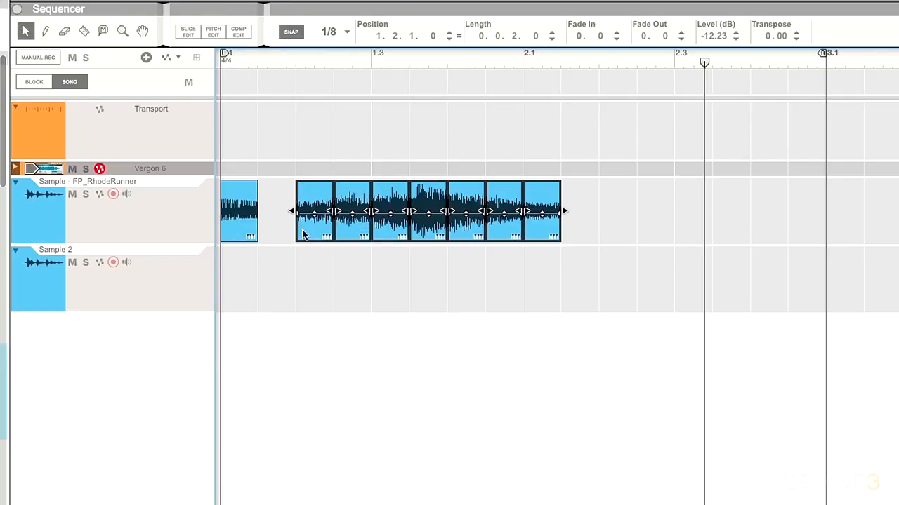
{"action": "left_click_drag", "start_coordinate": [565, 245], "coordinate": [397, 230]}
{"action": "left_click_drag", "start_coordinate": [616, 247], "coordinate": [421, 232]}
{"action": "left_click_drag", "start_coordinate": [421, 232], "coordinate": [459, 231]}
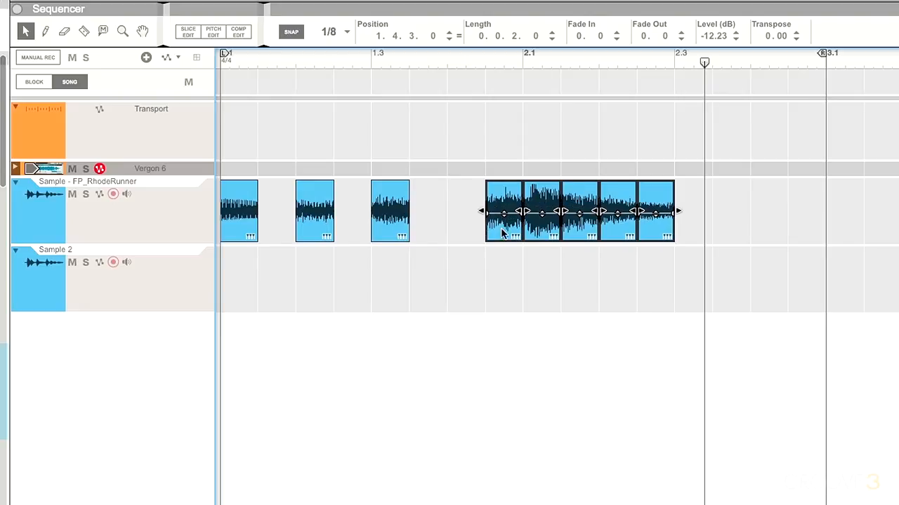
{"action": "left_click_drag", "start_coordinate": [692, 246], "coordinate": [491, 232]}
{"action": "left_click_drag", "start_coordinate": [491, 231], "coordinate": [529, 231]}
{"action": "left_click_drag", "start_coordinate": [691, 246], "coordinate": [556, 234]}
{"action": "left_click_drag", "start_coordinate": [555, 234], "coordinate": [627, 228]}
{"action": "left_click_drag", "start_coordinate": [730, 247], "coordinate": [662, 233]}
{"action": "left_click_drag", "start_coordinate": [662, 232], "coordinate": [699, 232]}
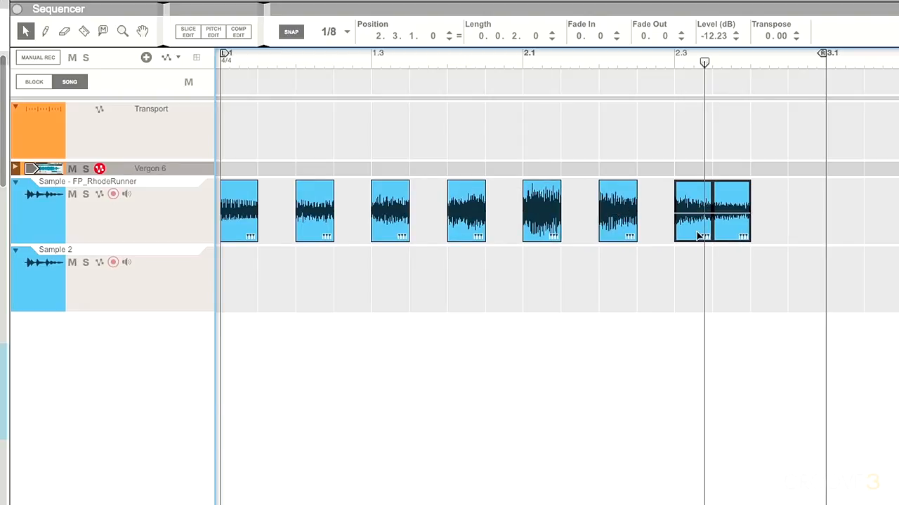
{"action": "left_click_drag", "start_coordinate": [765, 247], "coordinate": [732, 232]}
{"action": "left_click_drag", "start_coordinate": [732, 233], "coordinate": [770, 232]}
- Deselect the slices and play the spaced-out sequence from the start of the song
{"action": "left_click", "coordinate": [734, 143]}
{"action": "key", "text": "Home"}
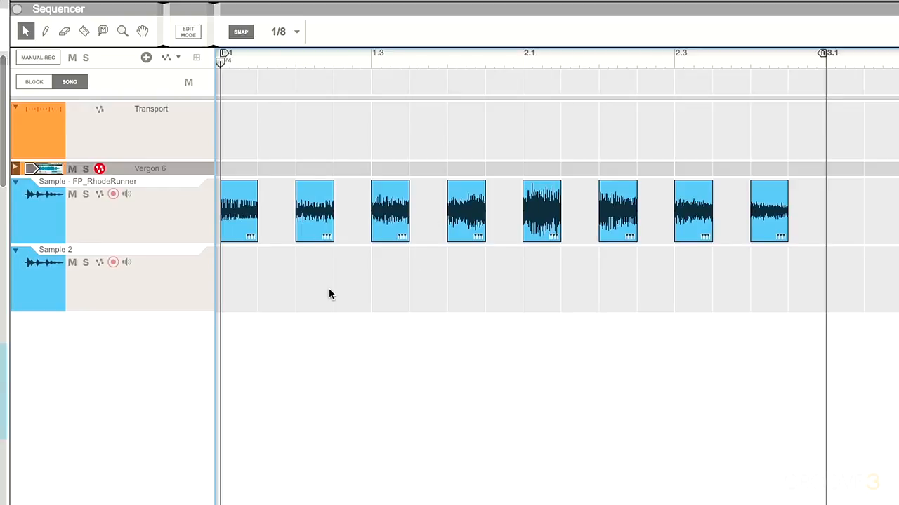
{"action": "key", "text": "space"}
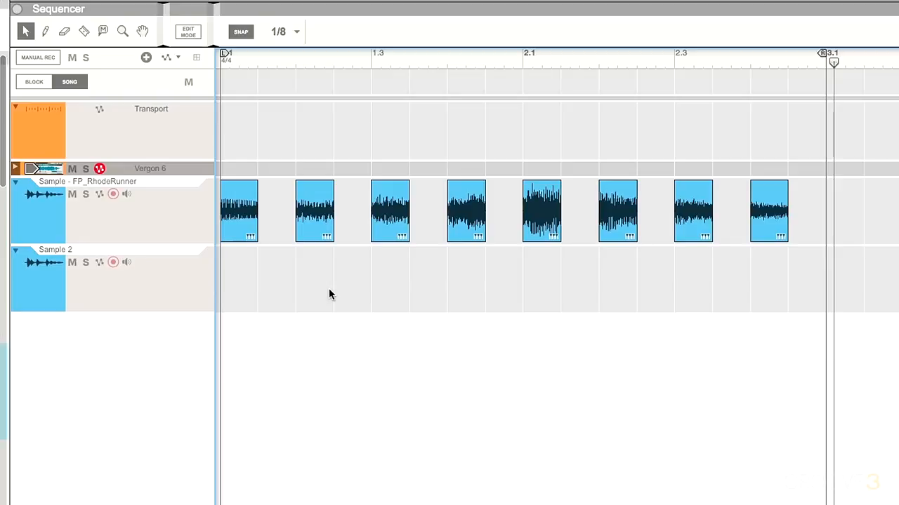
- Set the snap to 1/16 and close up the slices alternately across both sample tracks, with those on Sample 2 starting at 1.1.2
{"action": "left_click", "coordinate": [281, 32]}
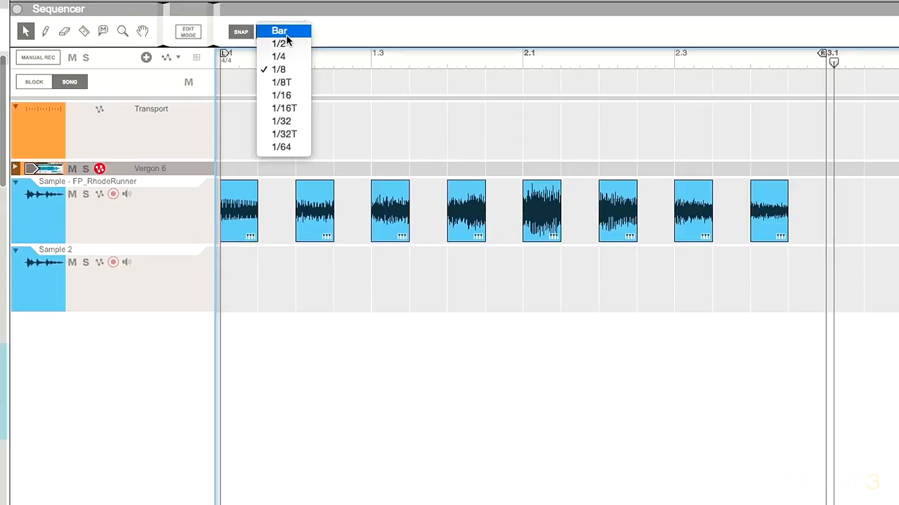
{"action": "left_click", "coordinate": [287, 95]}
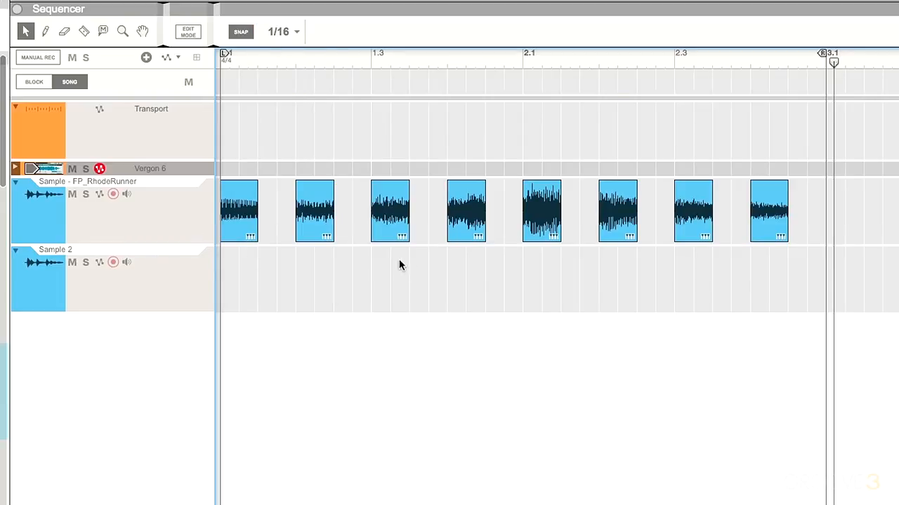
{"action": "left_click_drag", "start_coordinate": [304, 225], "coordinate": [257, 287]}
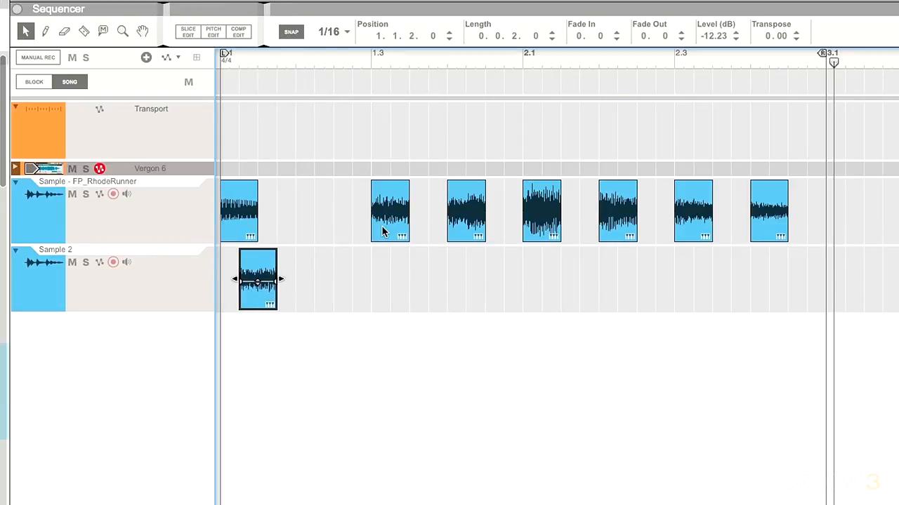
{"action": "left_click_drag", "start_coordinate": [381, 229], "coordinate": [260, 224]}
{"action": "left_click_drag", "start_coordinate": [465, 211], "coordinate": [295, 287]}
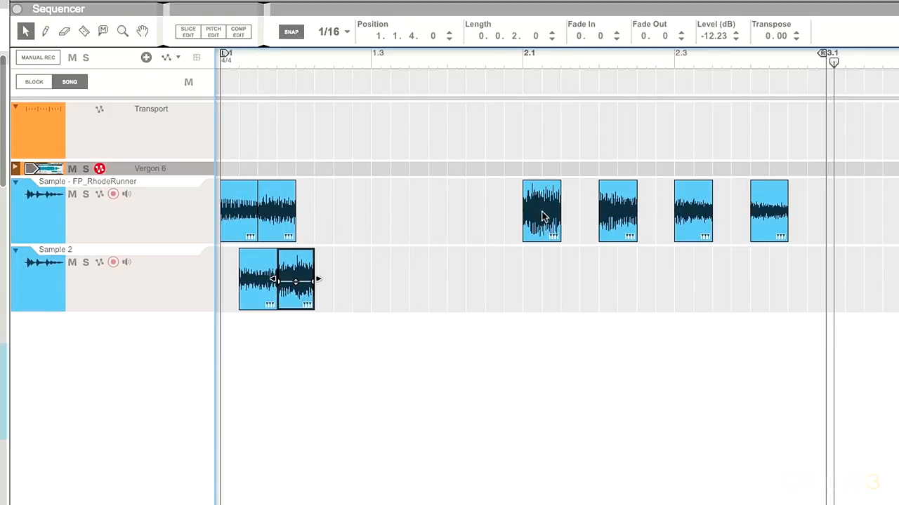
{"action": "left_click_drag", "start_coordinate": [541, 215], "coordinate": [314, 219]}
{"action": "left_click_drag", "start_coordinate": [614, 210], "coordinate": [323, 279]}
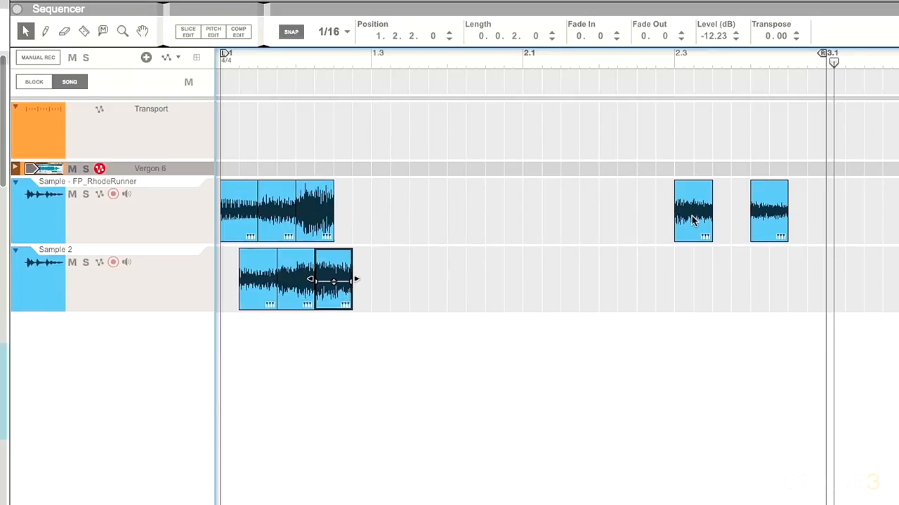
{"action": "left_click_drag", "start_coordinate": [692, 220], "coordinate": [352, 220]}
{"action": "left_click_drag", "start_coordinate": [760, 211], "coordinate": [361, 277]}
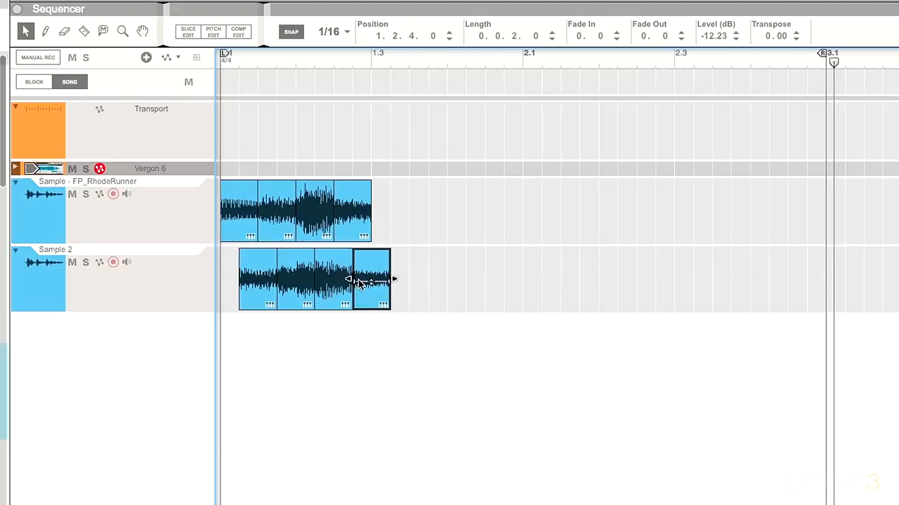
{"action": "left_click", "coordinate": [483, 205]}
- Select all eight slices on both tracks and give them a 1.0 fade-in plus a fade-out reaching each slice's middle
{"action": "left_click_drag", "start_coordinate": [469, 200], "coordinate": [228, 312]}
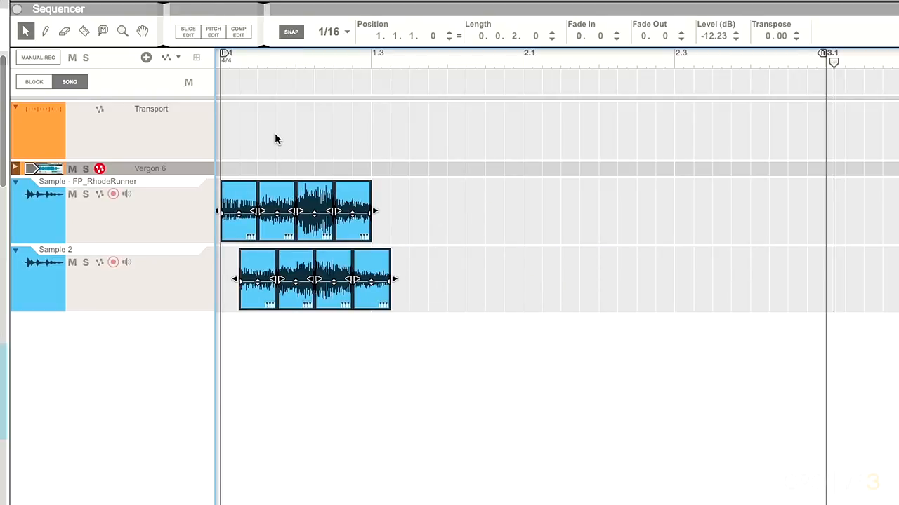
{"action": "left_click_drag", "start_coordinate": [224, 213], "coordinate": [242, 215]}
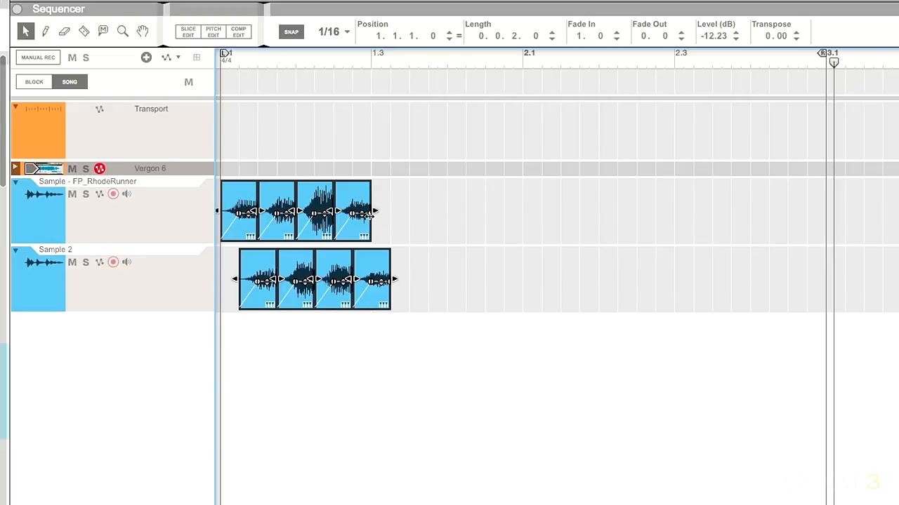
{"action": "left_click", "coordinate": [499, 221]}
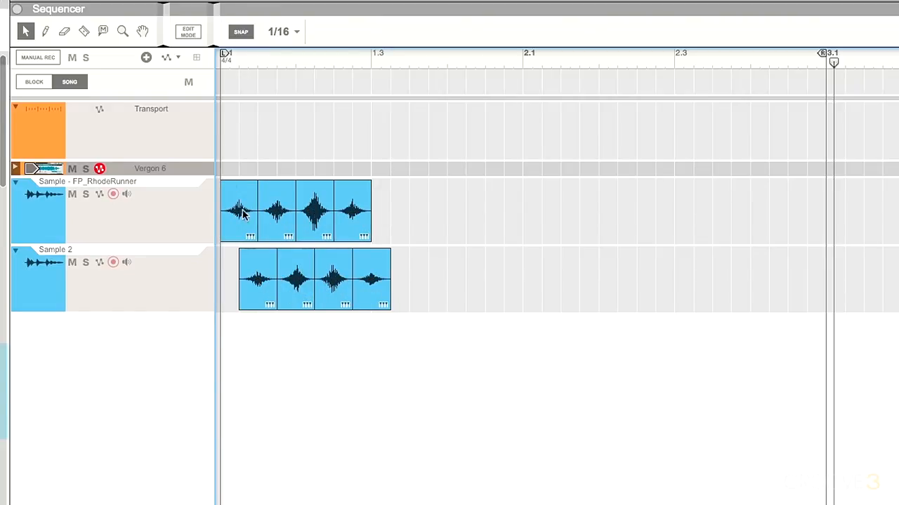
- Play the overlapping faded slices on both tracks from the start of the song
{"action": "left_click", "coordinate": [380, 66]}
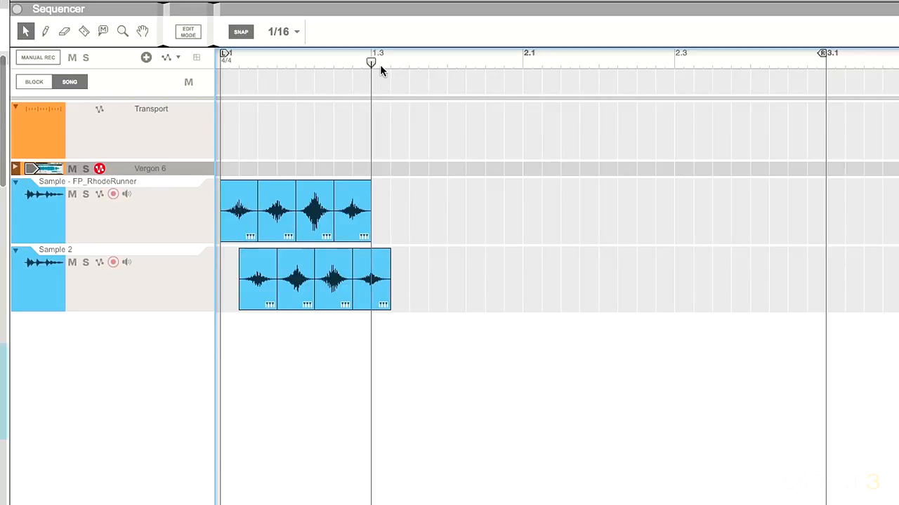
{"action": "key", "text": "space"}
{"action": "key", "text": "space"}
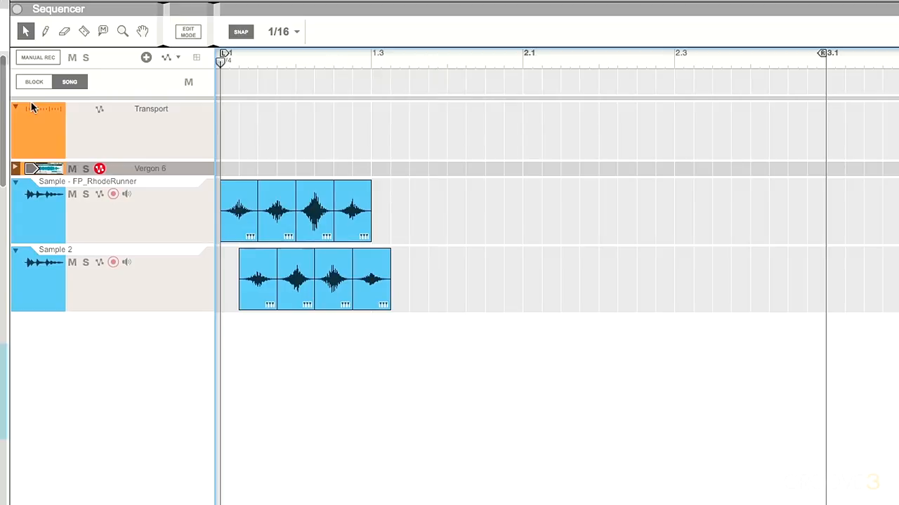
{"action": "key", "text": "space"}
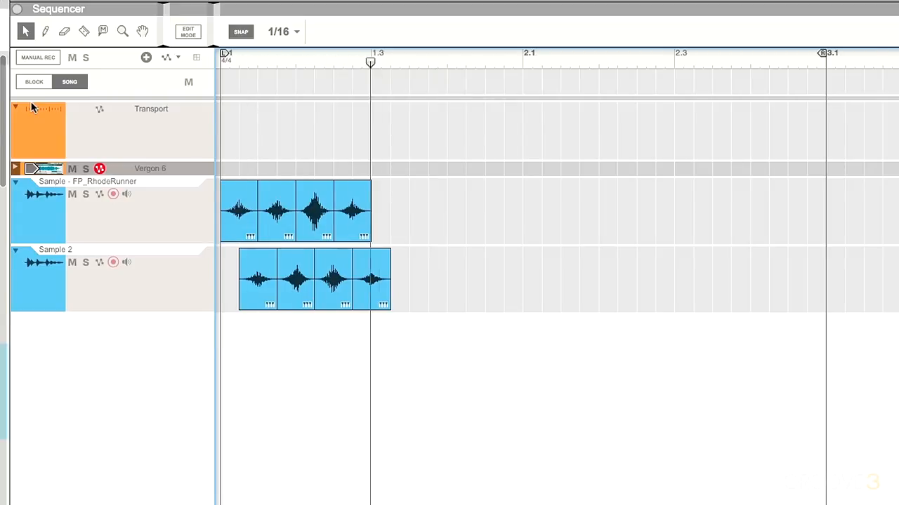
{"action": "key", "text": "space"}
- Remove the fades from all eight slices and play the overlapping slices without fades from the start
{"action": "left_click_drag", "start_coordinate": [413, 178], "coordinate": [211, 306]}
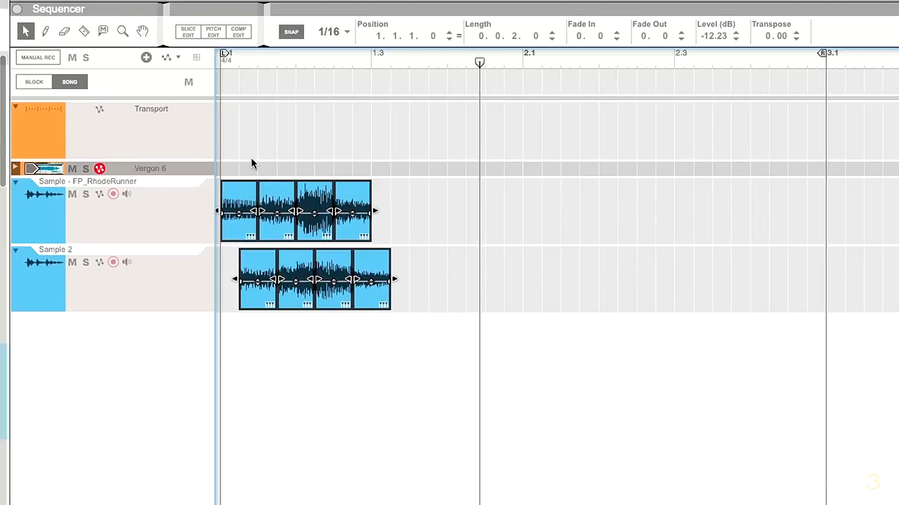
{"action": "left_click_drag", "start_coordinate": [367, 64], "coordinate": [119, 62]}
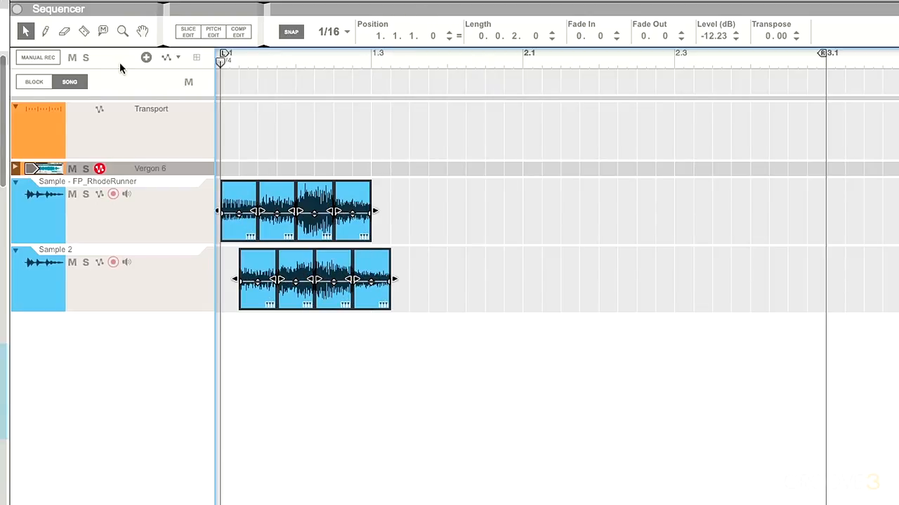
{"action": "key", "text": "space"}
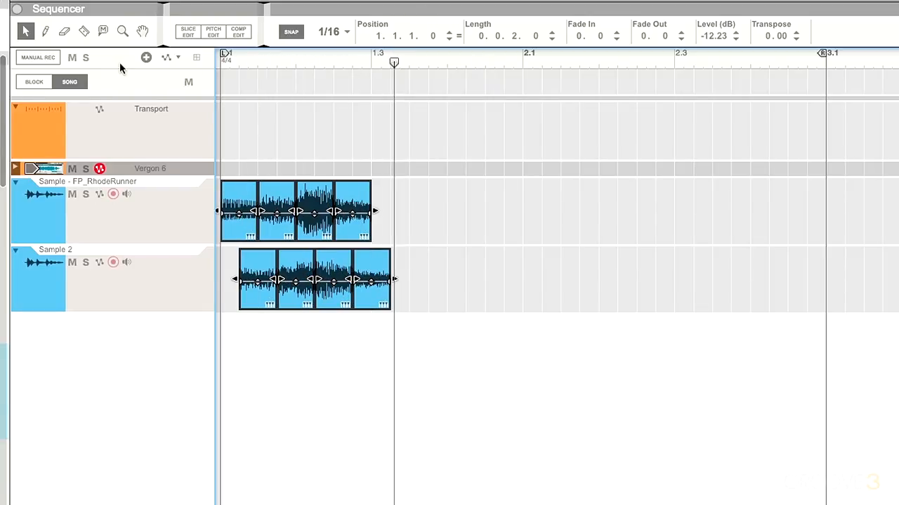
{"action": "key", "text": "space"}
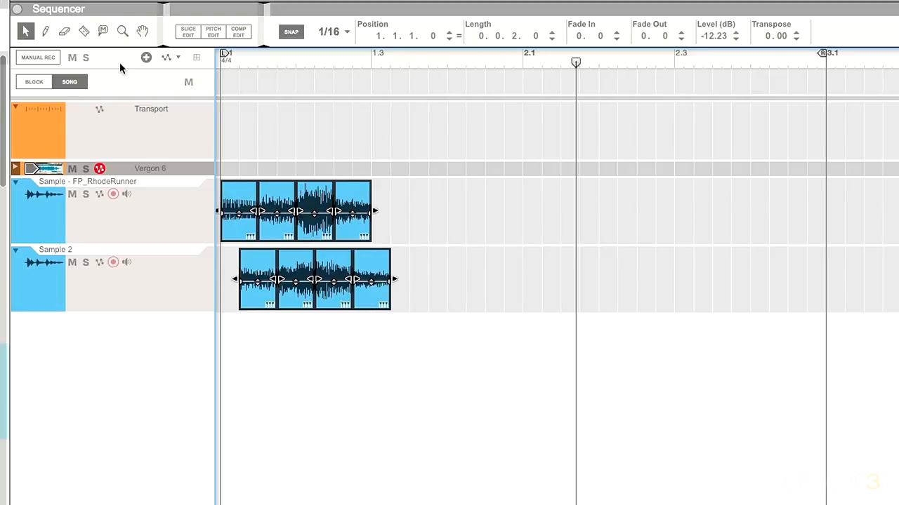
- Deselect the slices and collapse the sequencer to show the Grain device in the rack
{"action": "left_click", "coordinate": [617, 330]}
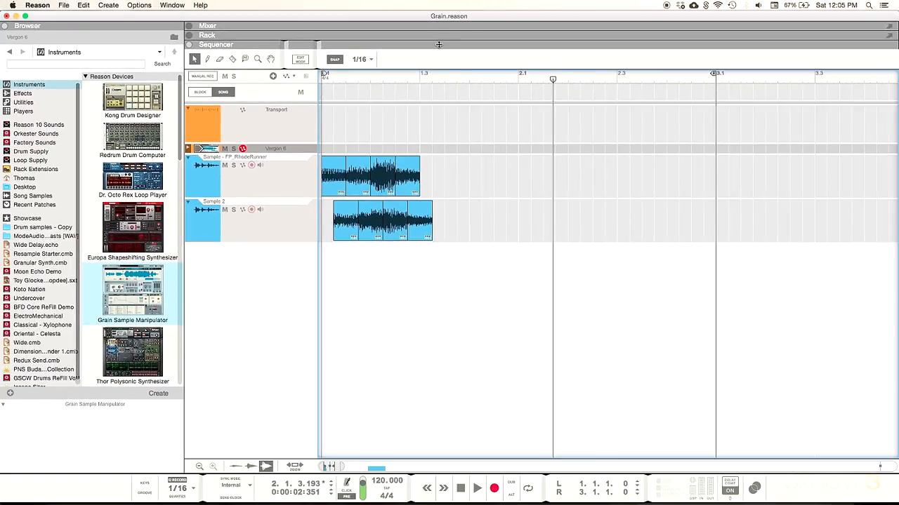
{"action": "left_click_drag", "start_coordinate": [439, 44], "coordinate": [392, 459]}
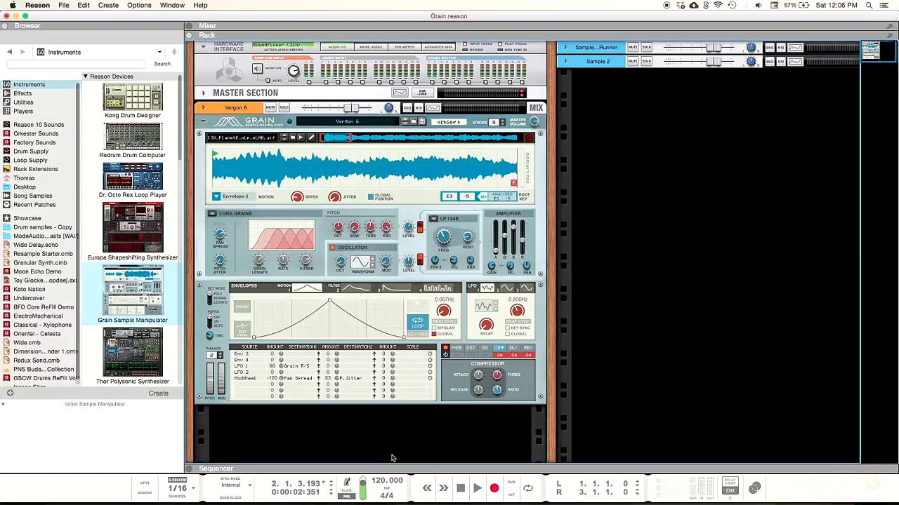
- Inspect the Grain device's rear connections and block diagram, and return to its front to view the grain playback algorithm choices
{"action": "key", "text": "Tab"}
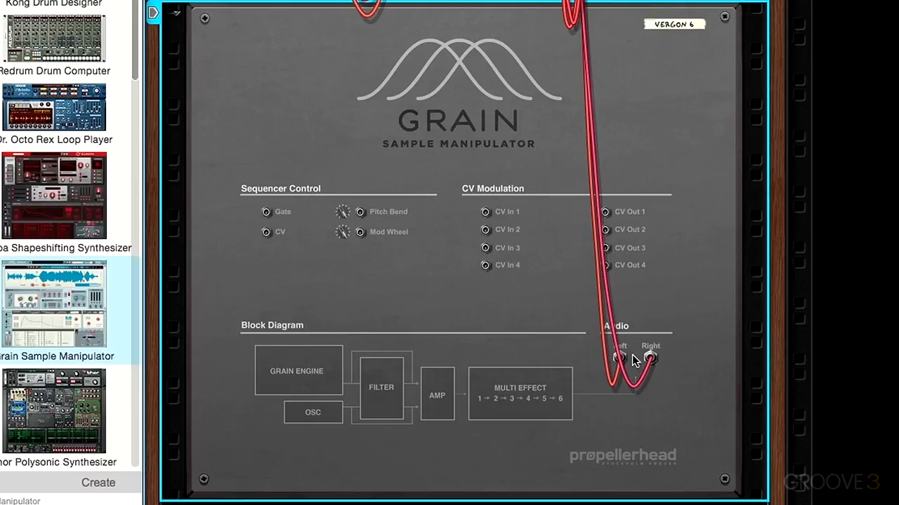
{"action": "key", "text": "Tab"}
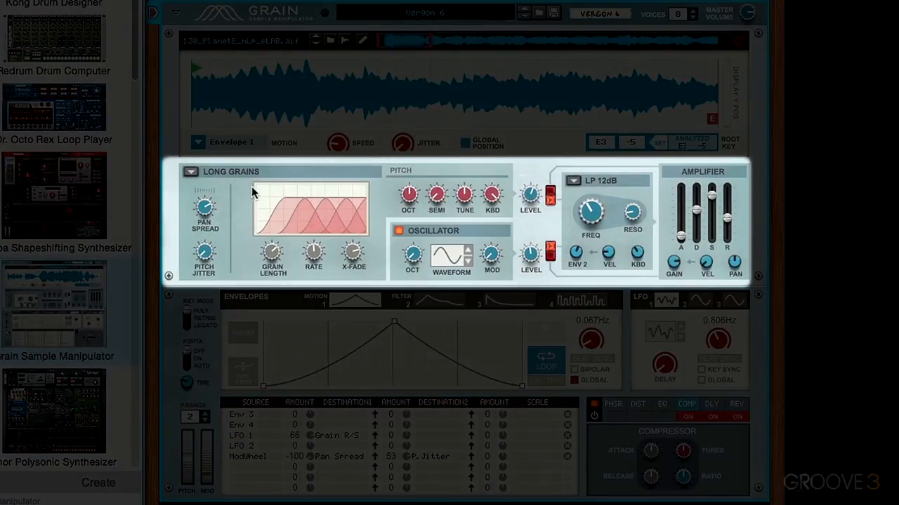
{"action": "left_click", "coordinate": [190, 171]}
{"action": "left_click", "coordinate": [229, 210]}
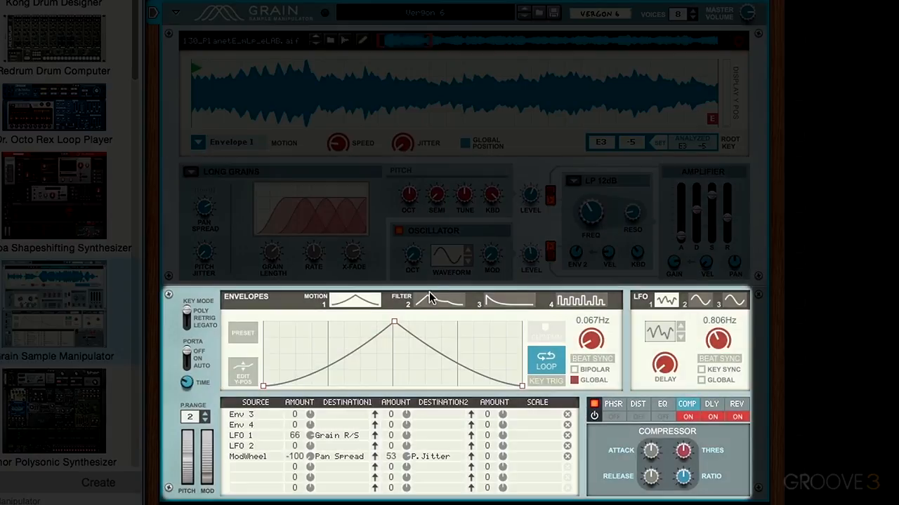
- Display the Grain device's Filter envelope 2 and envelope 4 curves, followed by the settings of LFO 2 and LFO 3
{"action": "left_click", "coordinate": [434, 298]}
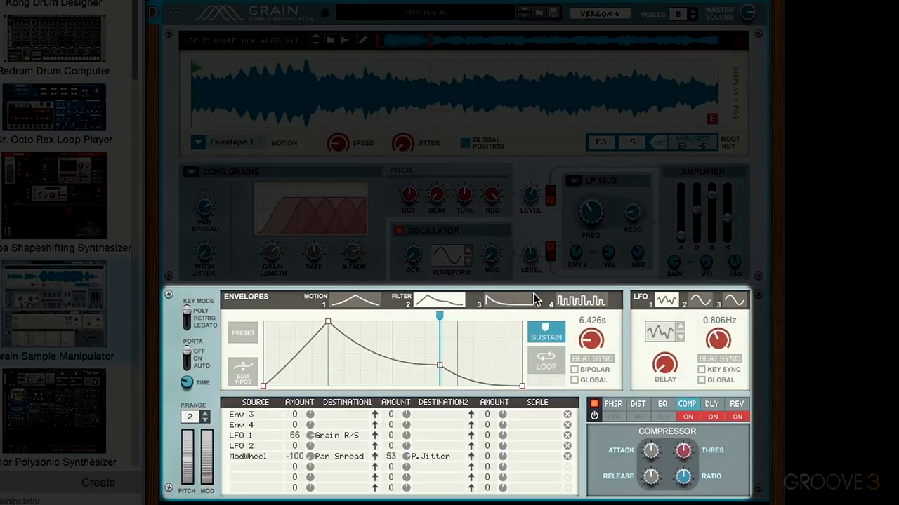
{"action": "left_click", "coordinate": [575, 302]}
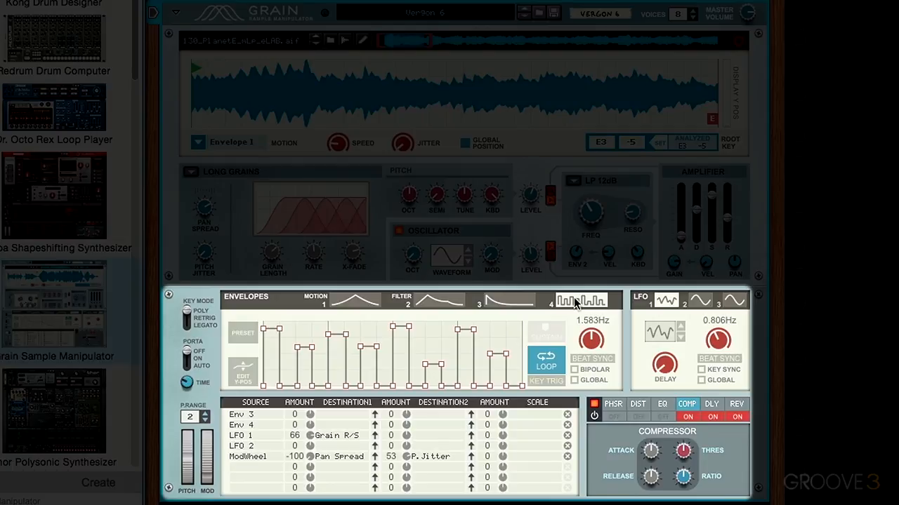
{"action": "left_click", "coordinate": [702, 302]}
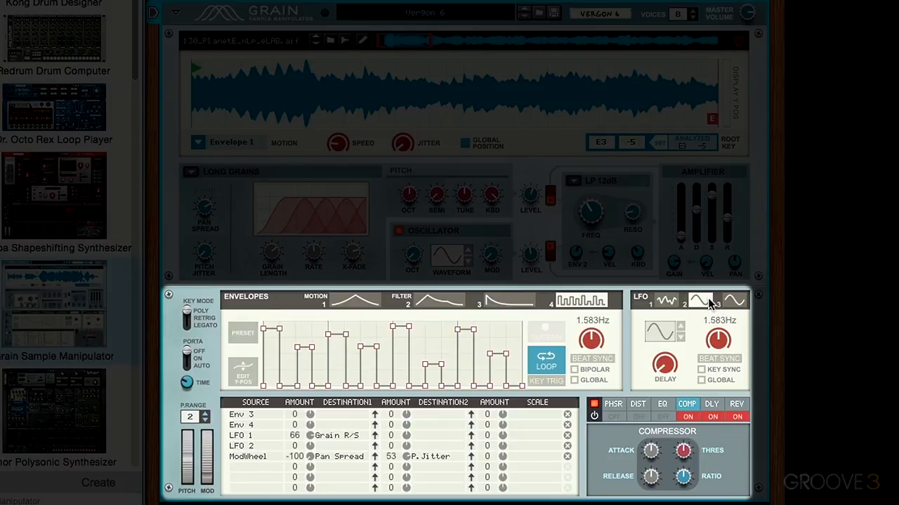
{"action": "left_click", "coordinate": [733, 302]}
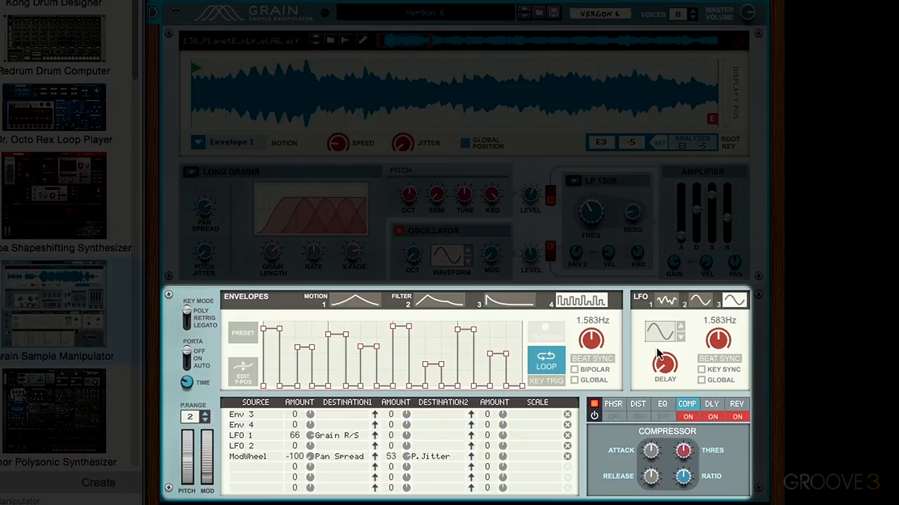